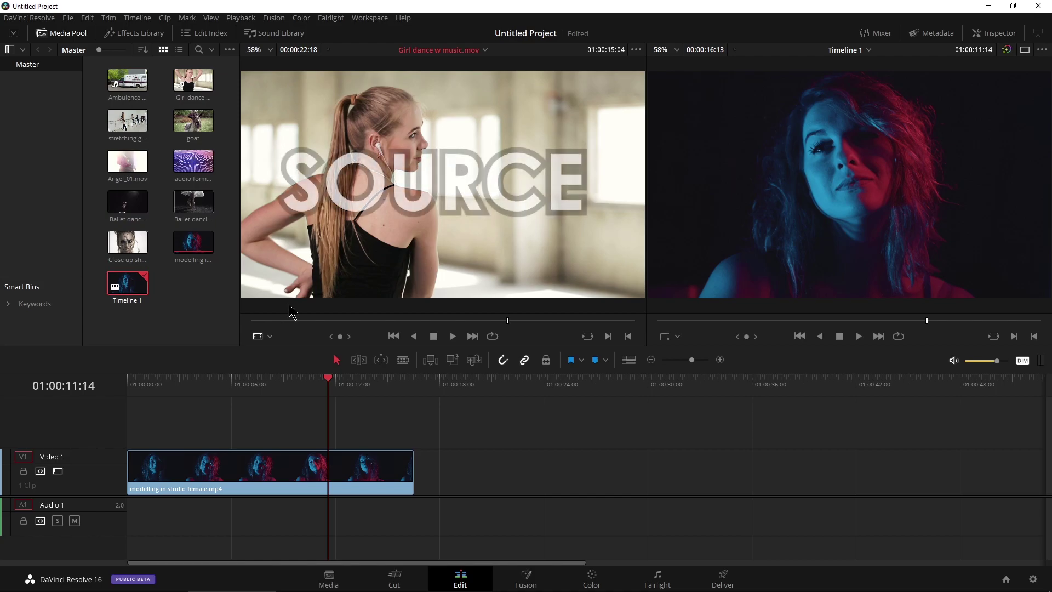
# Check the source viewer's display options, including Live Media Preview
pyautogui.click(636, 50)
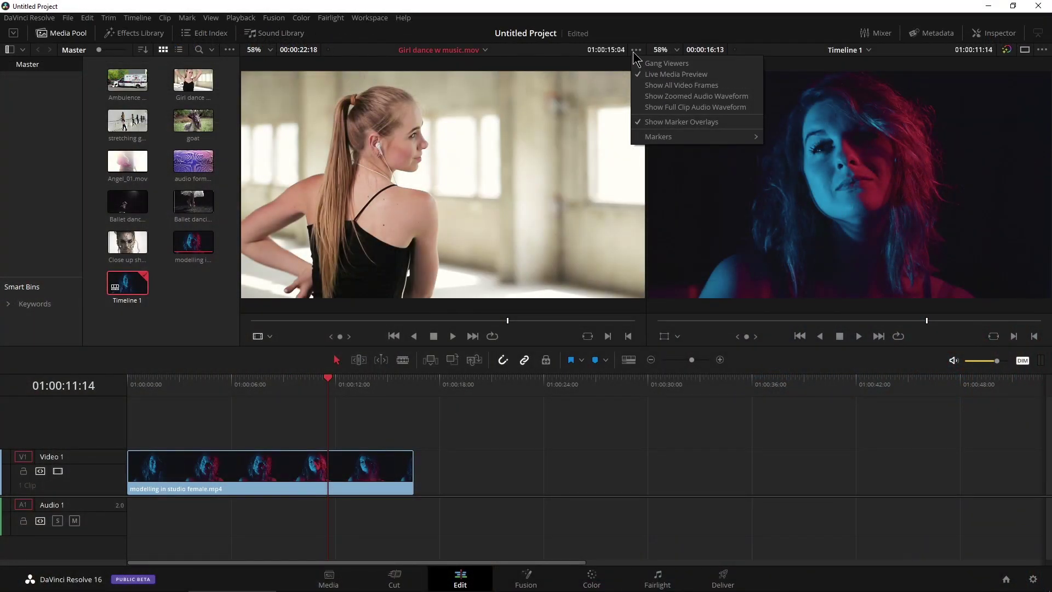
pyautogui.click(48, 428)
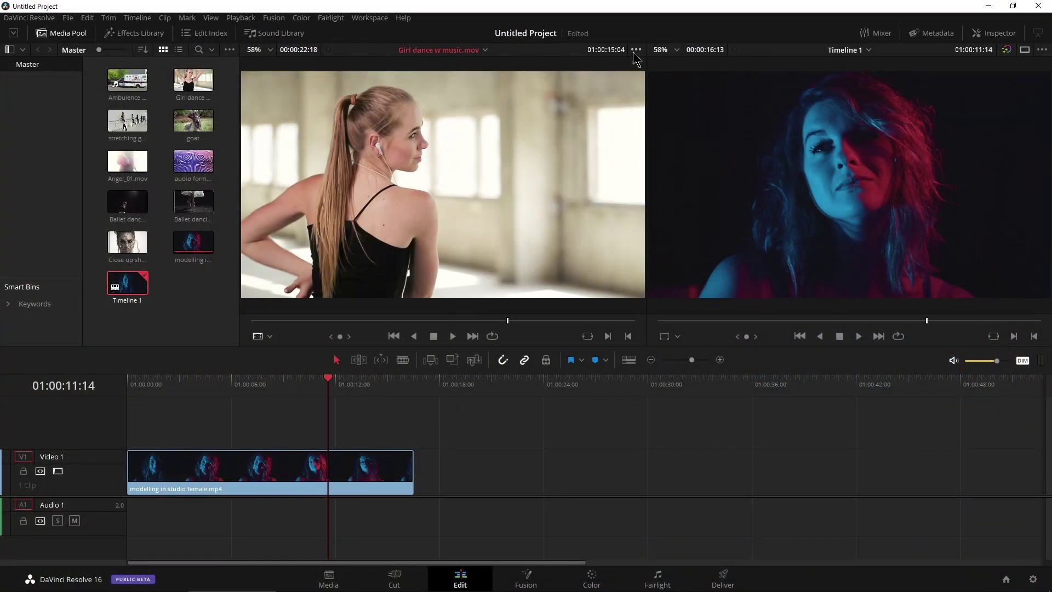
# Enlarge the media pool thumbnails to the maximum size and widen the media pool so one large clip fits per row
pyautogui.doubleClick(184, 128)
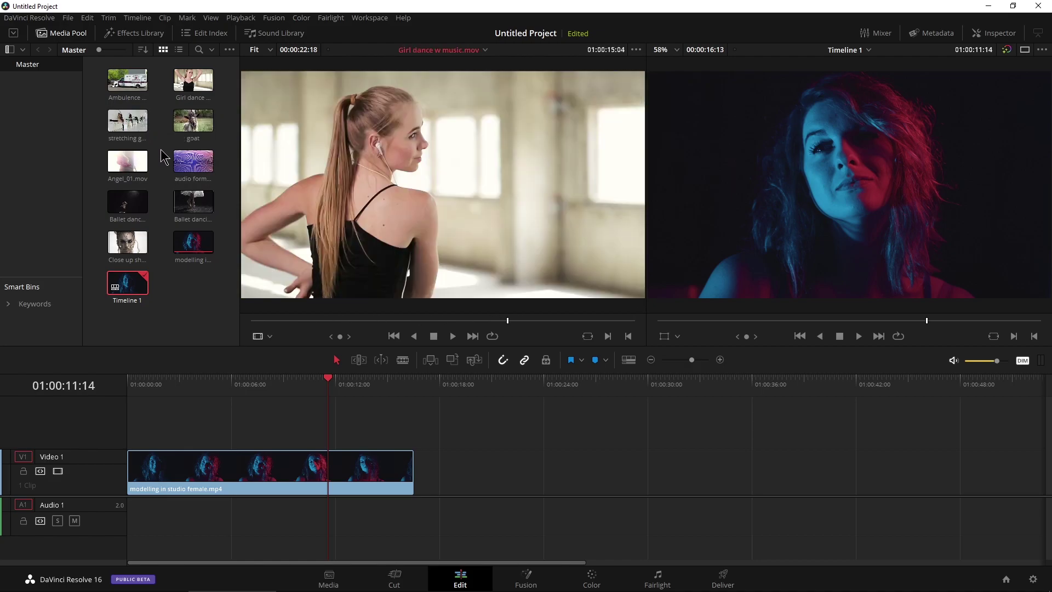
pyautogui.moveTo(99, 49); pyautogui.dragTo(124, 50)
pyautogui.moveTo(238, 169); pyautogui.dragTo(321, 159)
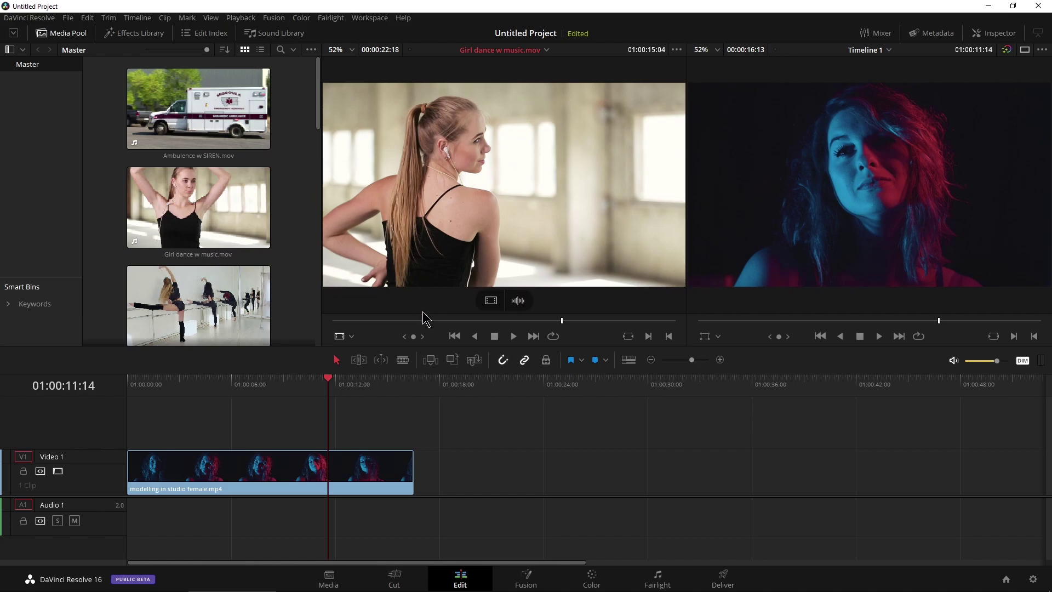
# Mark a range of Girl dance w music.mov ending at 01:00:11:09 and place it on Video 1 at about 01:00:20:00
pyautogui.moveTo(438, 321); pyautogui.dragTo(504, 321)
pyautogui.press('i')
pyautogui.press('o')
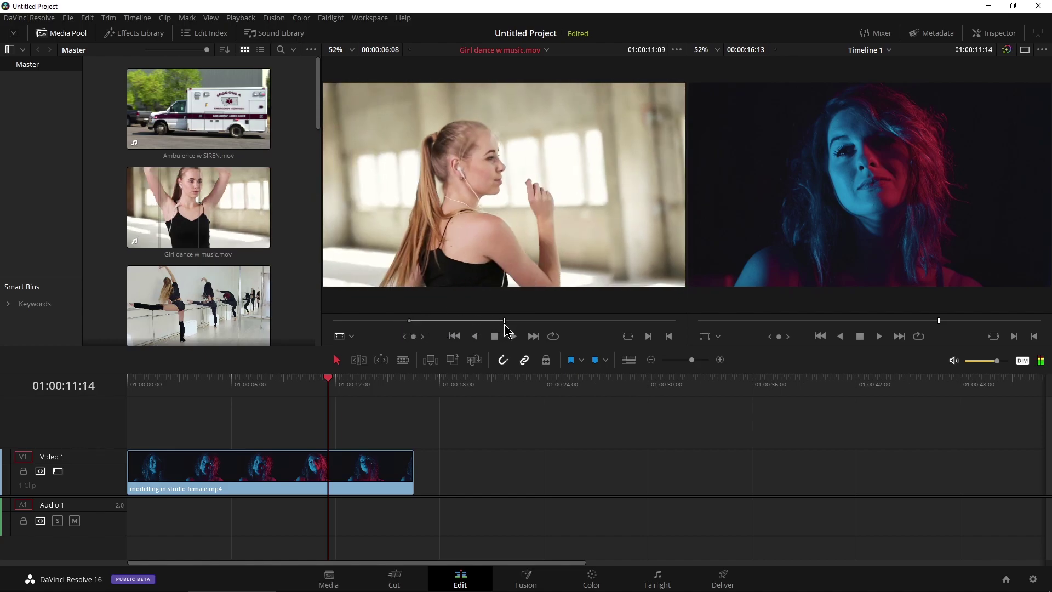
pyautogui.moveTo(457, 211); pyautogui.dragTo(477, 461)
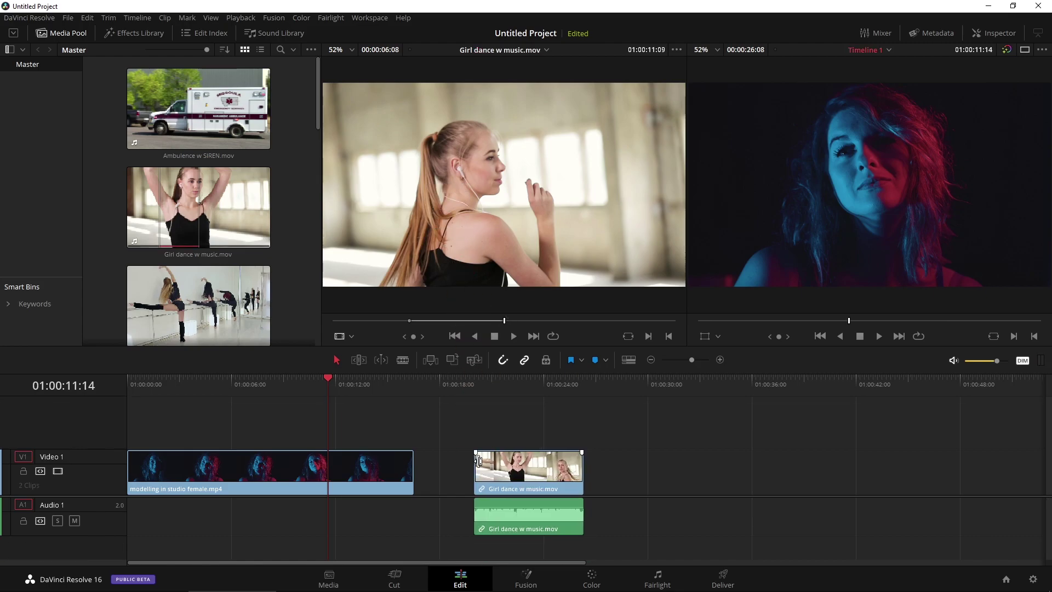
pyautogui.moveTo(484, 380); pyautogui.dragTo(500, 382)
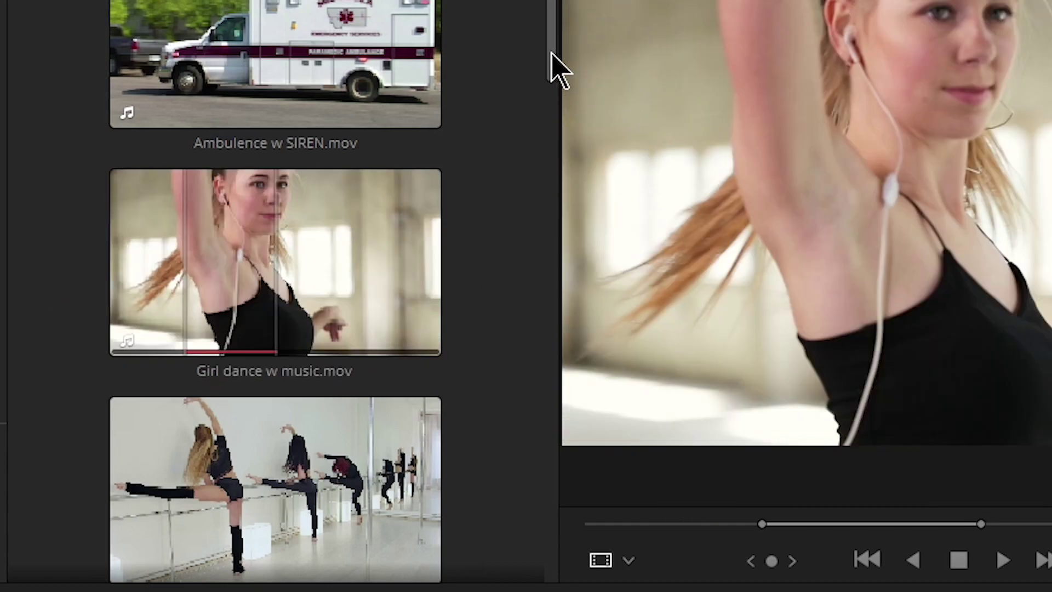
# Mark ranges in the media pool on the two ballet dance clips and on Close up shot face dancer.mp4, the latter from 00:00:03:03 to 00:00:09:03
pyautogui.moveTo(555, 66); pyautogui.dragTo(551, 99)
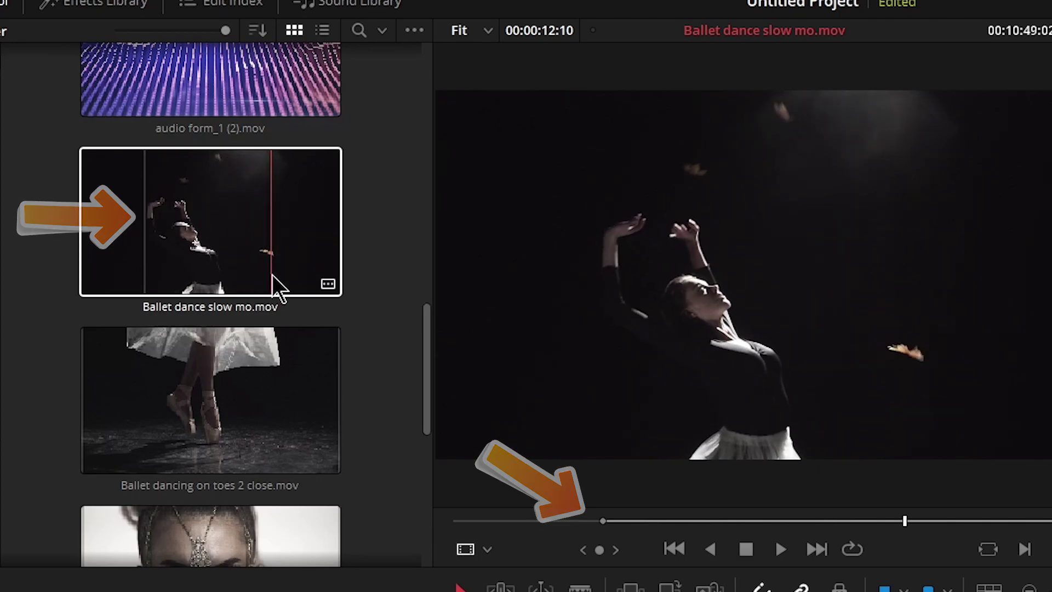
pyautogui.press('o')
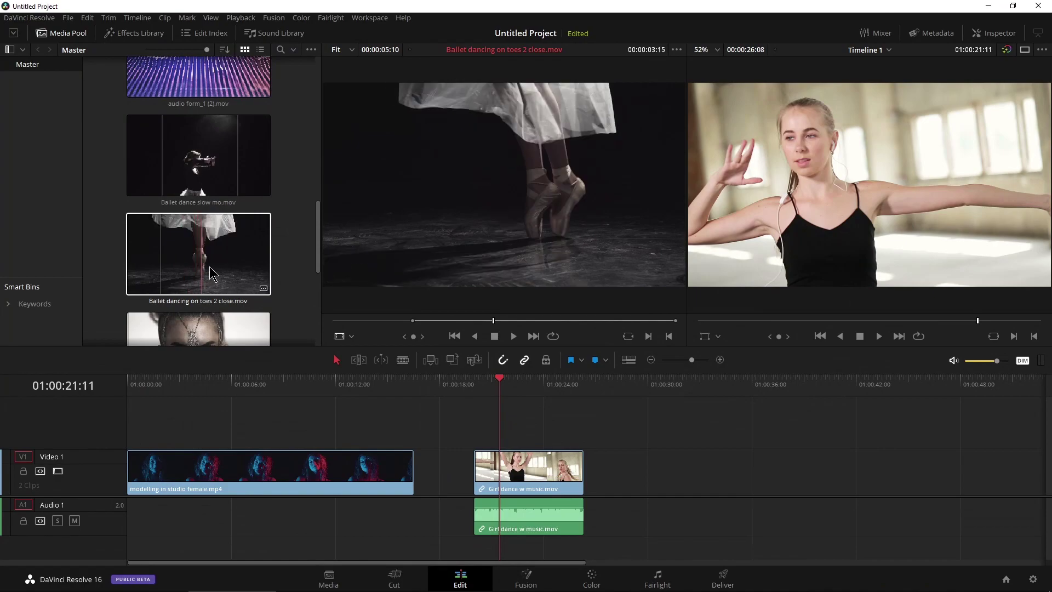
pyautogui.scroll(-2, 225, 274)
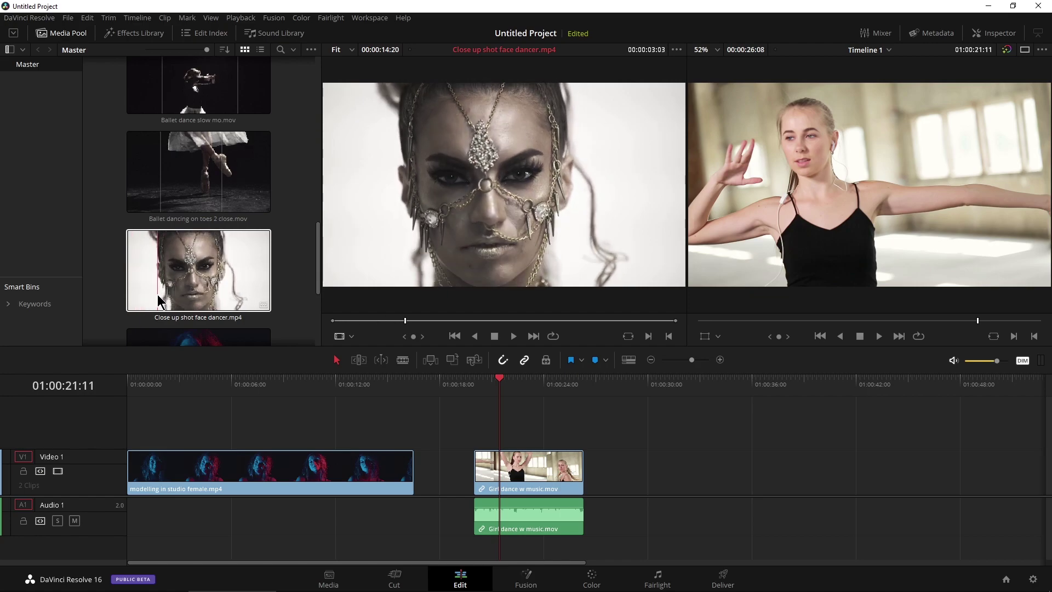
pyautogui.press('i')
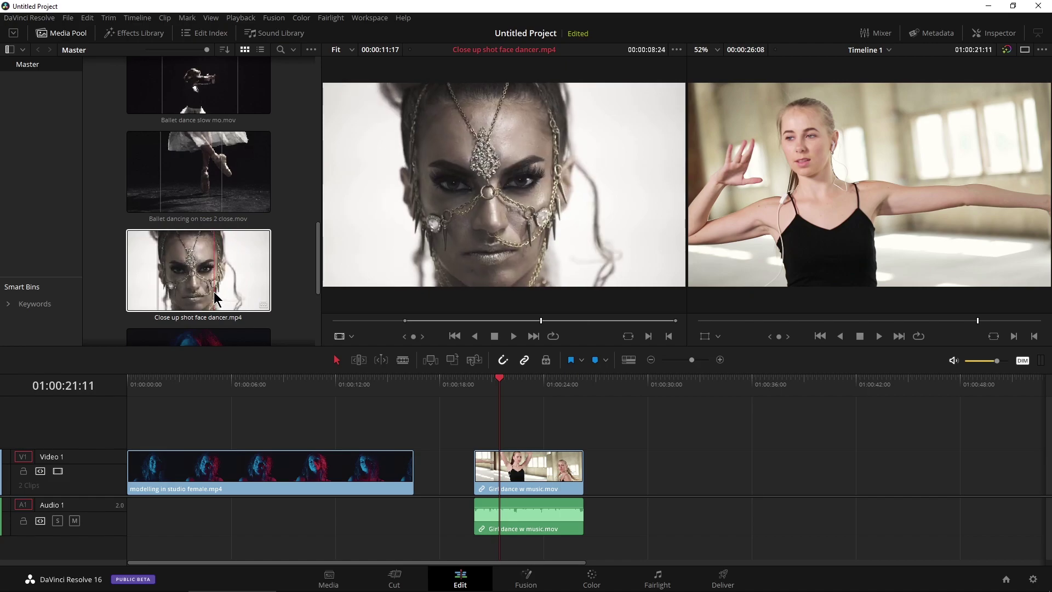
pyautogui.press('o')
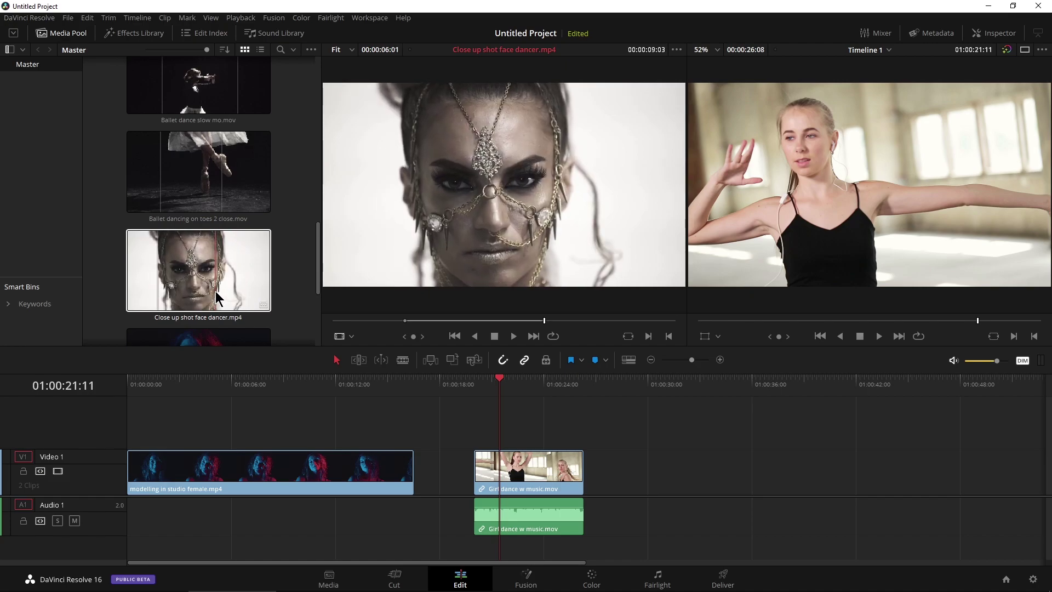
pyautogui.press('f')
# Load Close up shot face dancer.mp4 in the source viewer and place its marked range on Video 1, a gap after the Girl dance clip
pyautogui.scroll(-2, 218, 299)
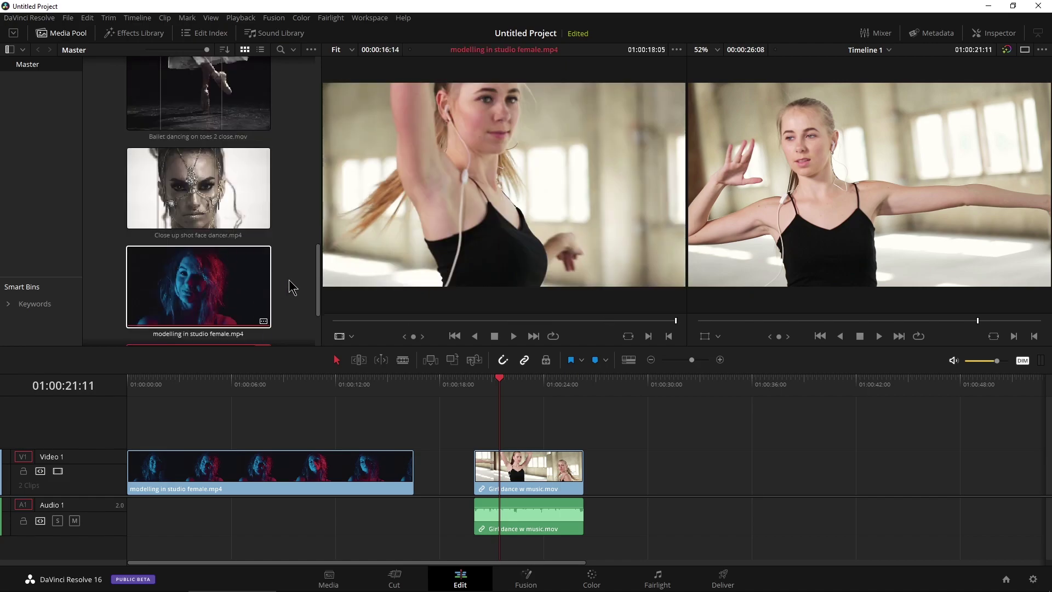
pyautogui.scroll(2, 293, 286)
pyautogui.doubleClick(218, 280)
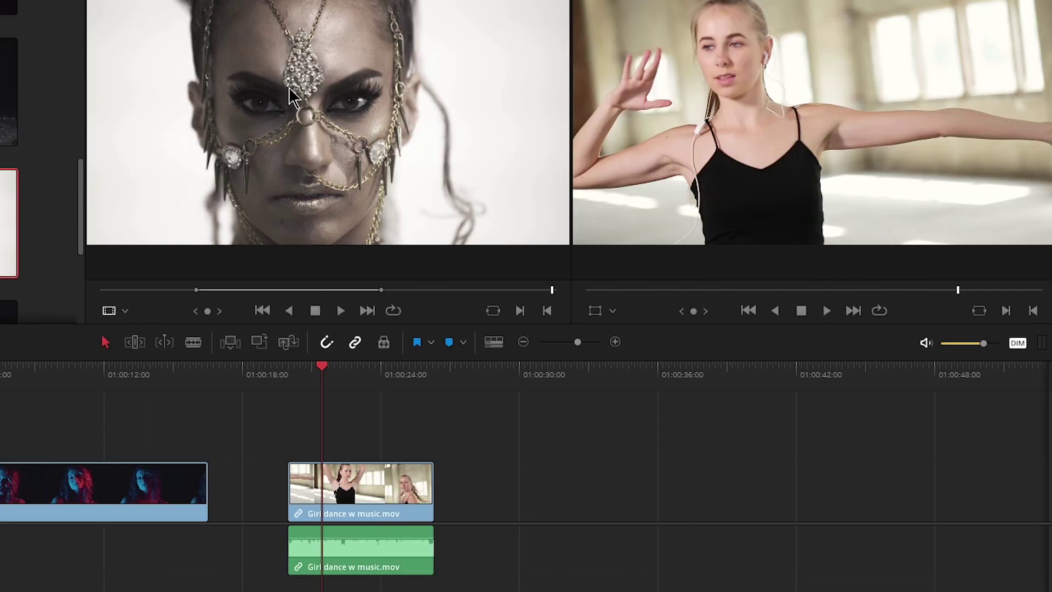
pyautogui.moveTo(480, 174); pyautogui.dragTo(679, 514)
pyautogui.moveTo(562, 548); pyautogui.dragTo(486, 483)
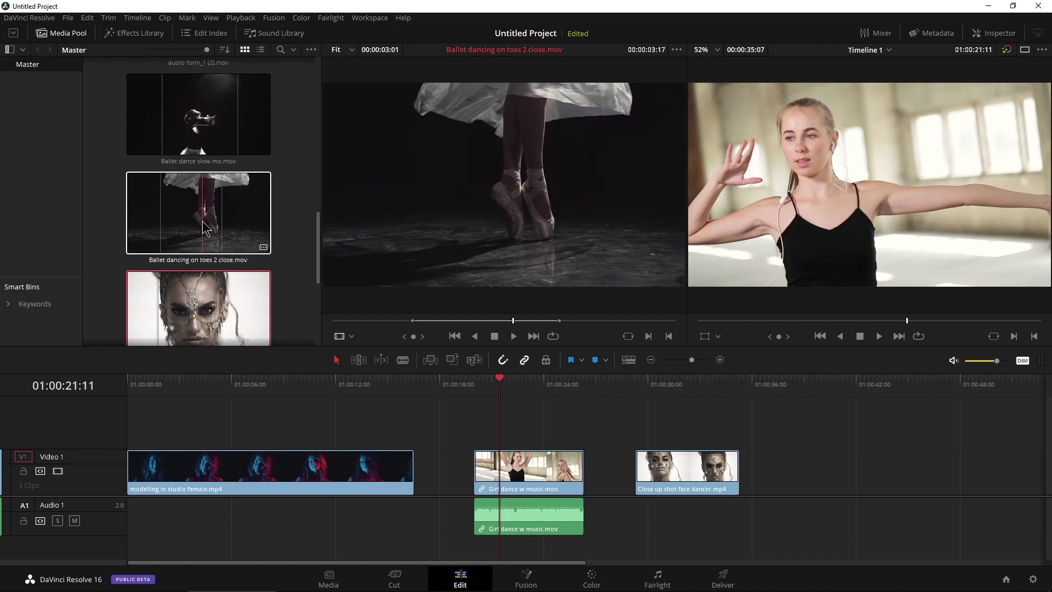
# Place the marked range of Ballet dancing on toes 2 close.mov on Video 1 after the close-up clip and adjust its start and end
pyautogui.moveTo(204, 227); pyautogui.dragTo(793, 481)
pyautogui.moveTo(800, 387); pyautogui.dragTo(814, 392)
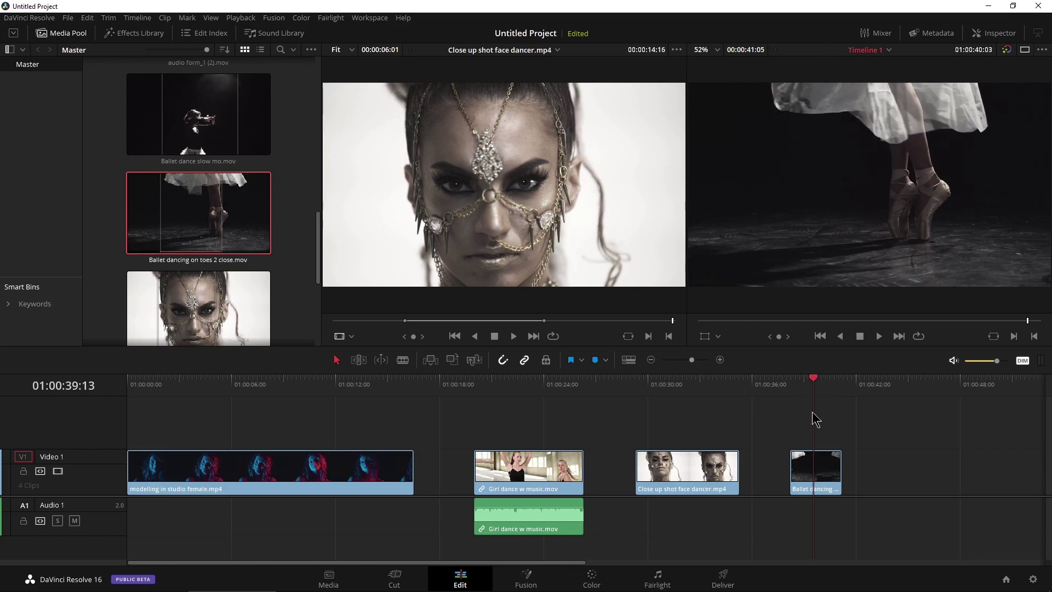
pyautogui.moveTo(840, 475); pyautogui.dragTo(866, 470)
pyautogui.moveTo(792, 472)
pyautogui.mouseDown()
pyautogui.moveTo(762, 472)
pyautogui.moveTo(805, 472)
pyautogui.moveTo(777, 472)
pyautogui.mouseUp()
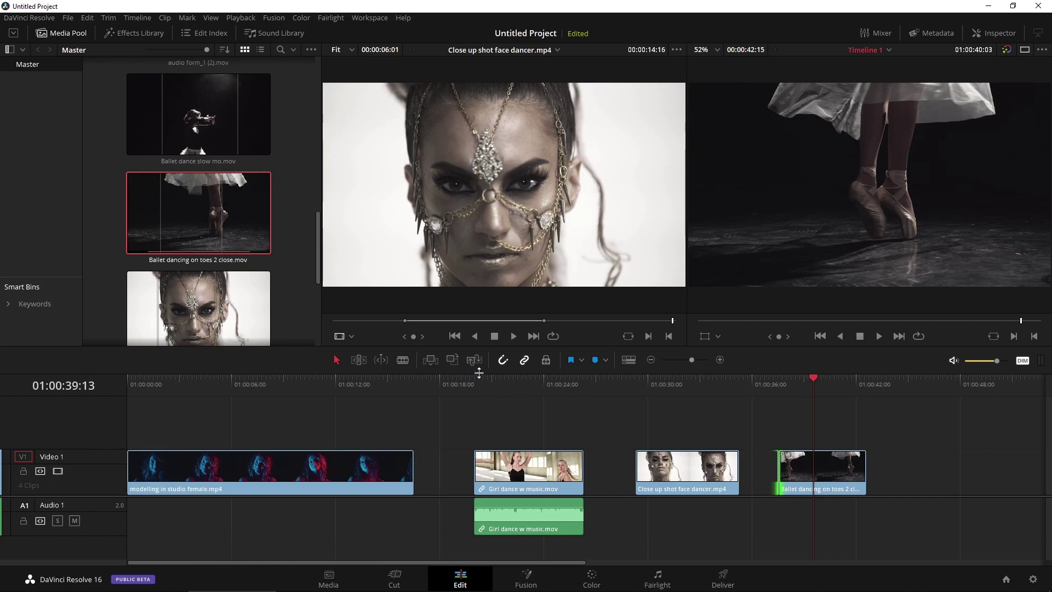
pyautogui.moveTo(776, 467); pyautogui.dragTo(796, 472)
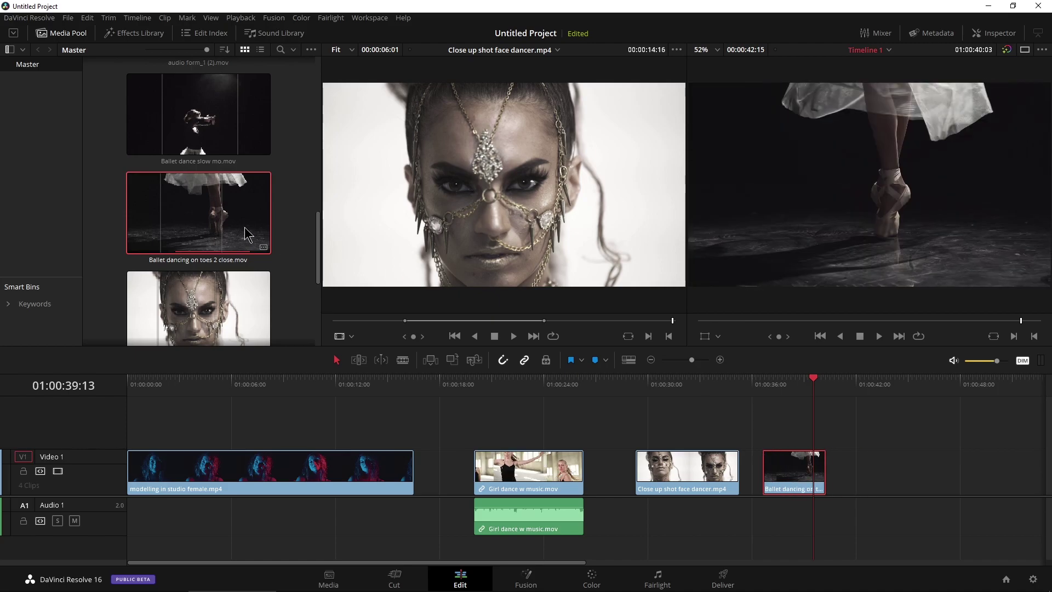
# Turn off Live Media Preview for the source viewer after skimming the stretching girls and goat clips
pyautogui.scroll(8, 257, 247)
pyautogui.scroll(2, 277, 258)
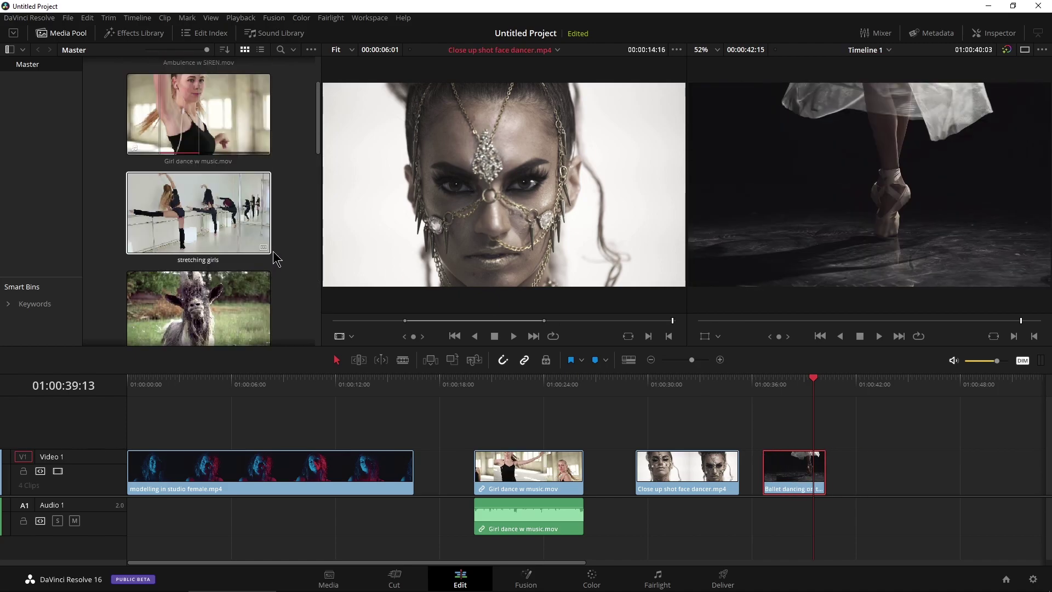
pyautogui.scroll(-2, 277, 259)
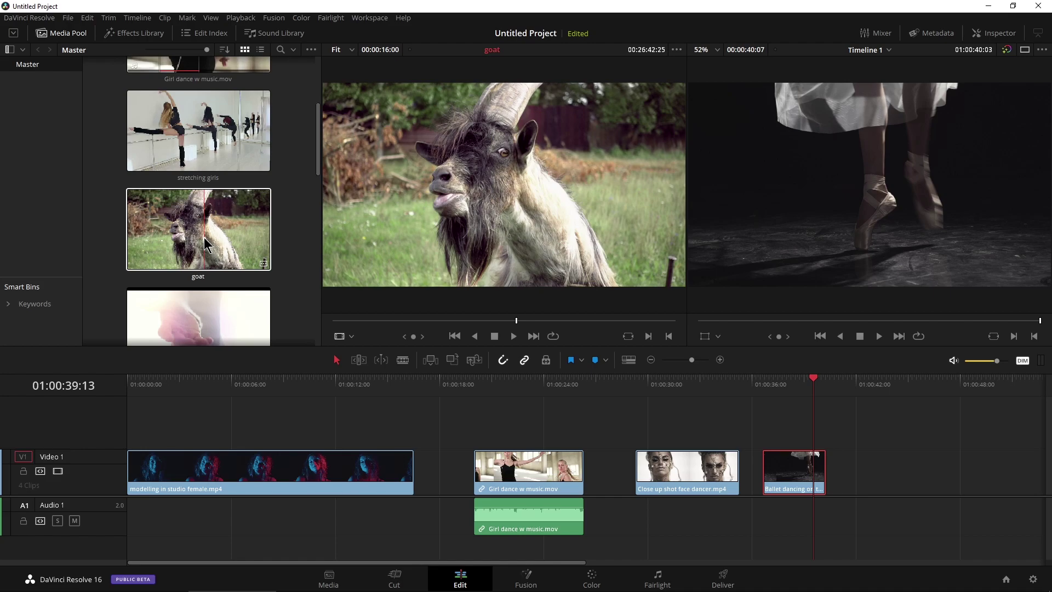
pyautogui.click(677, 50)
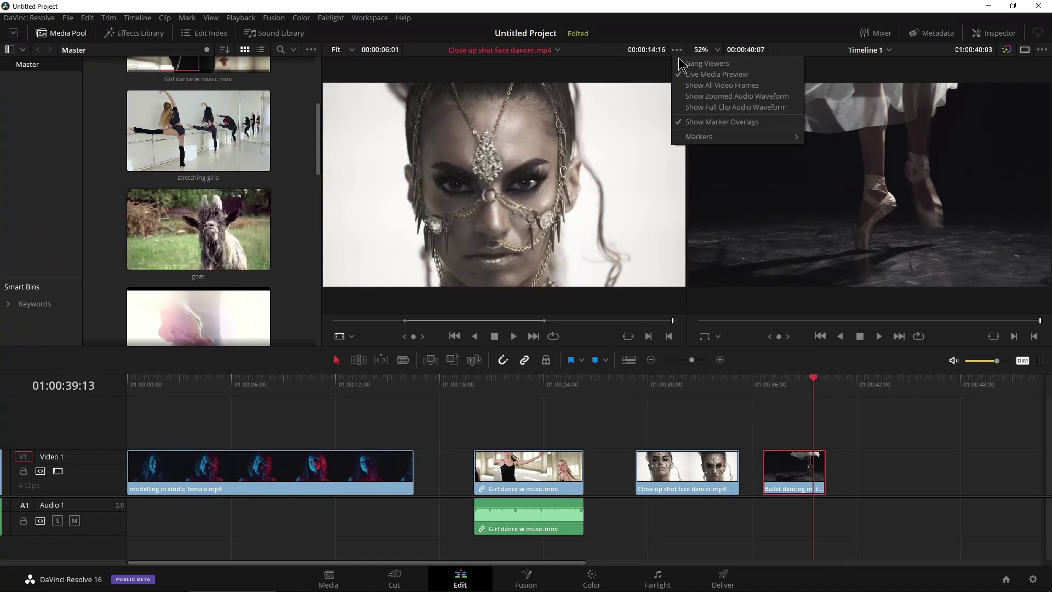
pyautogui.click(711, 75)
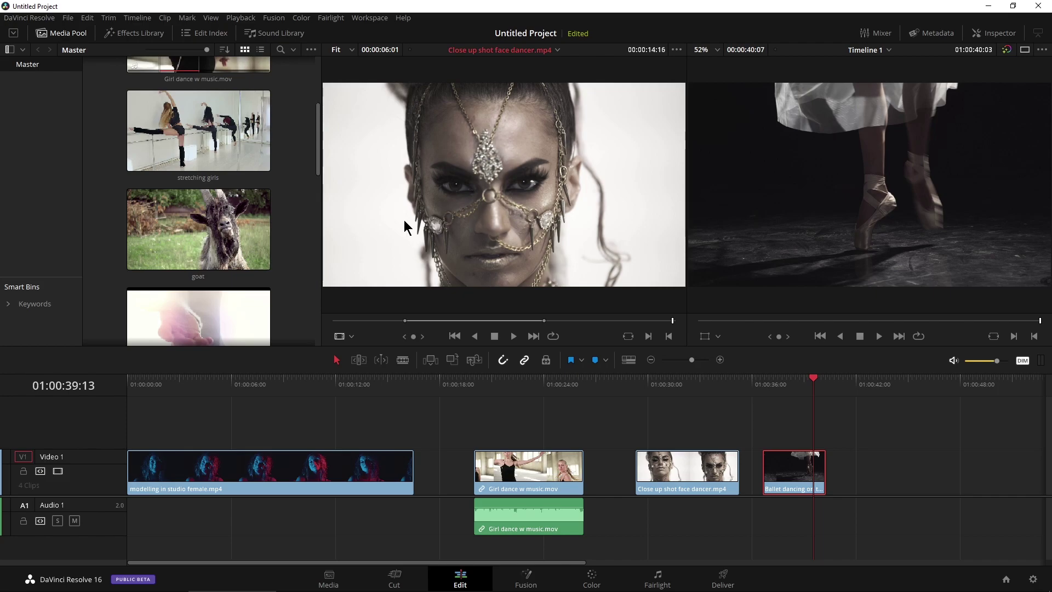
pyautogui.click(677, 50)
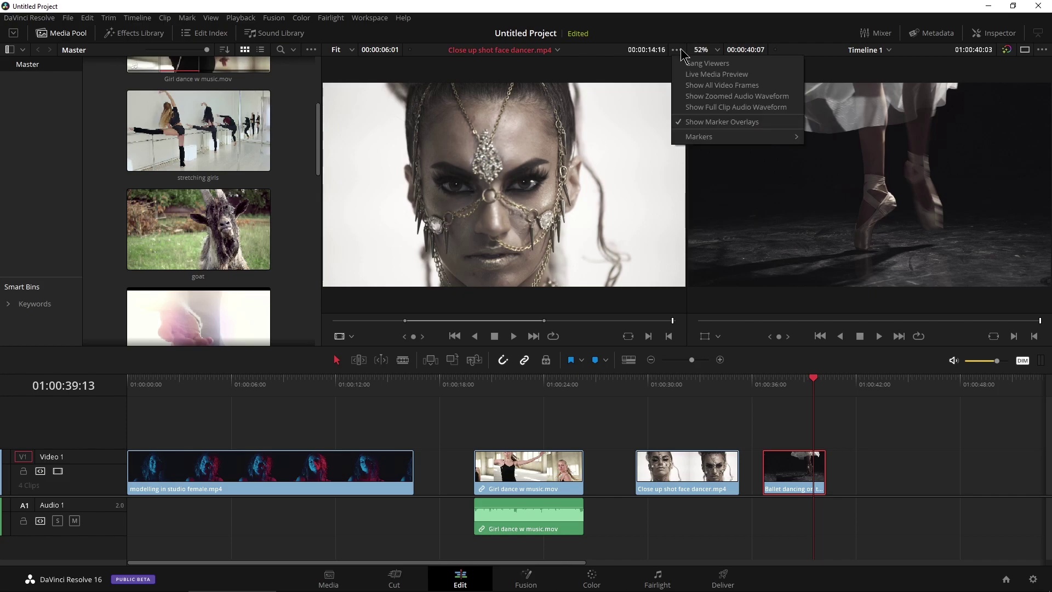
pyautogui.click(573, 66)
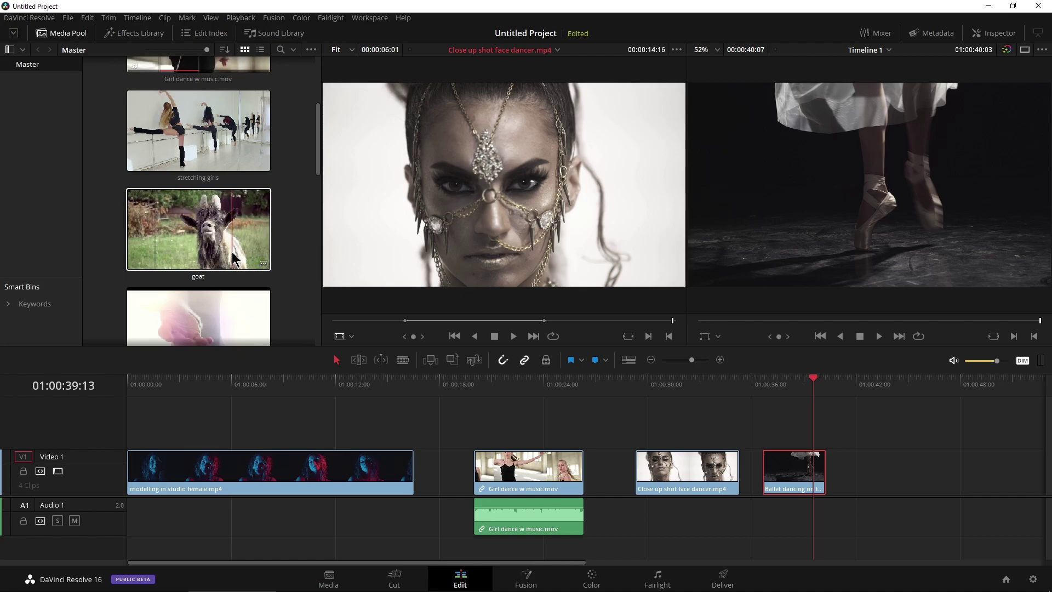
# Add the marked range of the goat clip above the ballet clip at the playhead using Place on Top
pyautogui.moveTo(233, 256); pyautogui.dragTo(978, 160)
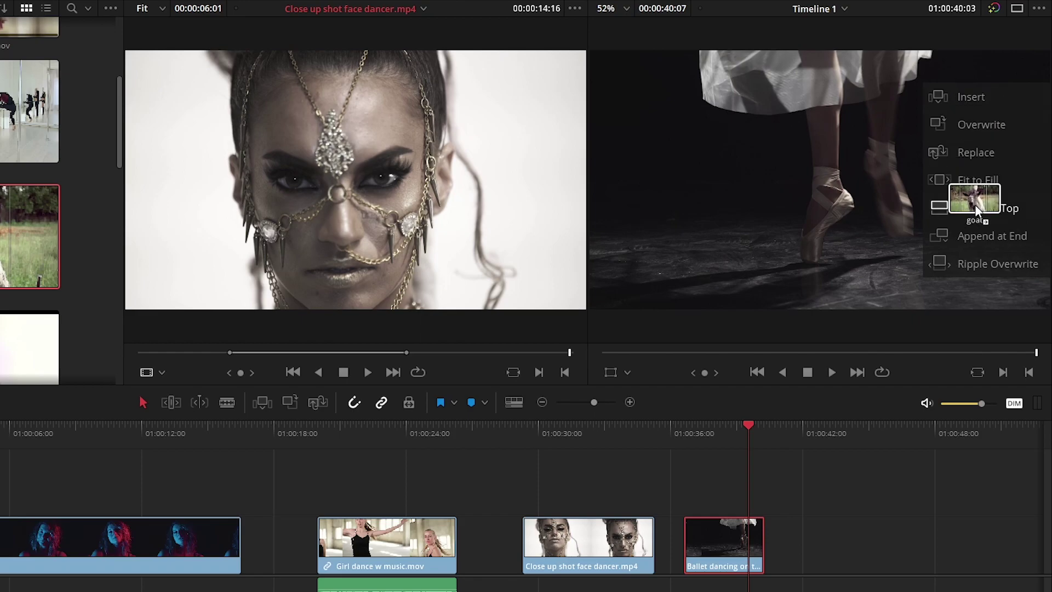
pyautogui.moveTo(974, 205); pyautogui.dragTo(974, 206)
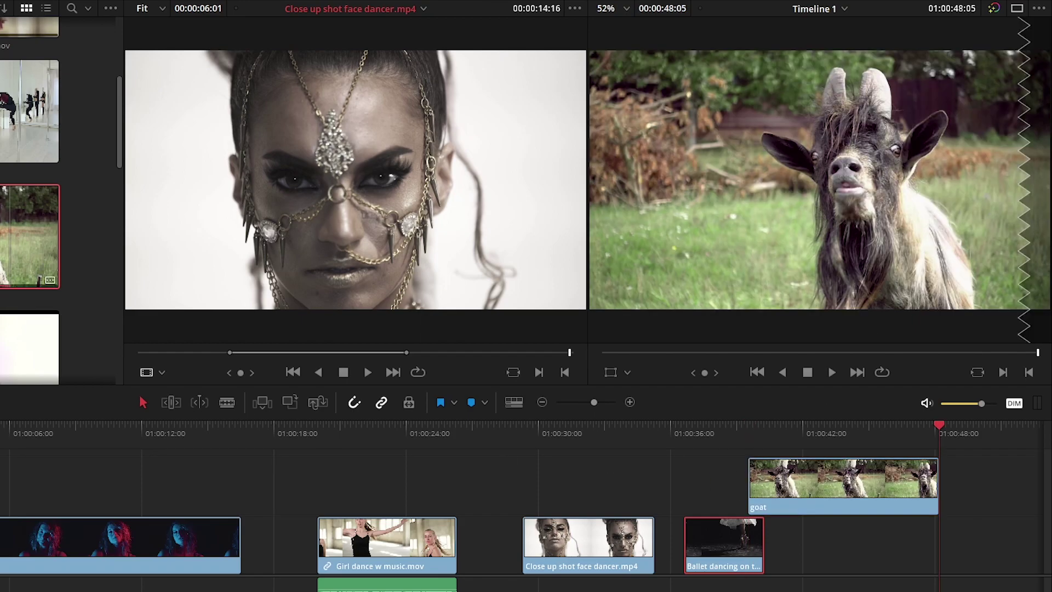
# Load the goat clip in the source viewer and scrub through its marked range
pyautogui.doubleClick(30, 236)
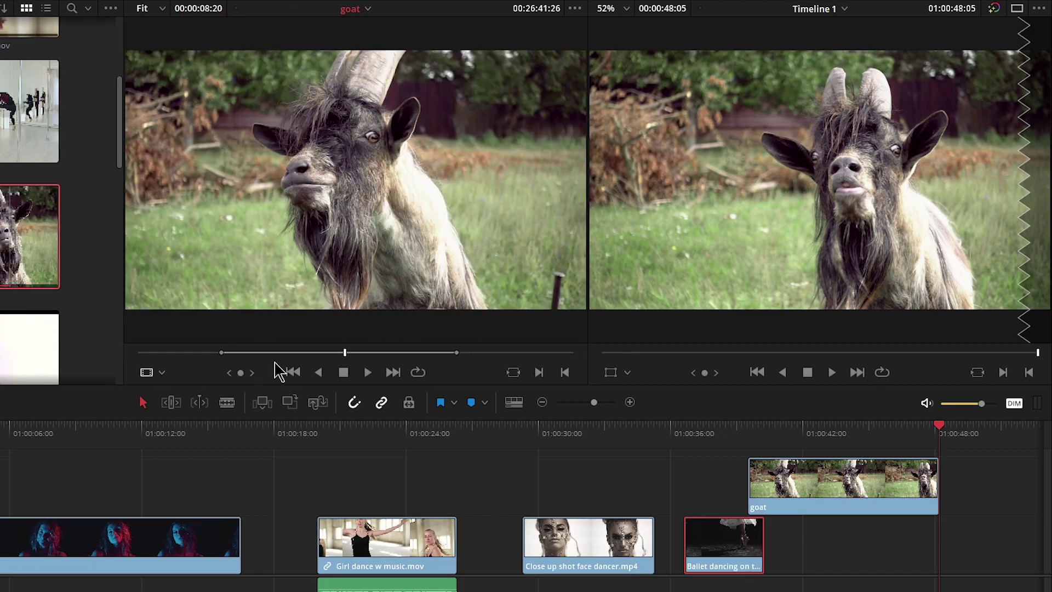
pyautogui.moveTo(305, 352); pyautogui.dragTo(290, 352)
pyautogui.moveTo(47, 276); pyautogui.dragTo(324, 294)
pyautogui.moveTo(291, 352)
pyautogui.mouseDown()
pyautogui.moveTo(346, 353)
pyautogui.moveTo(311, 355)
pyautogui.mouseUp()
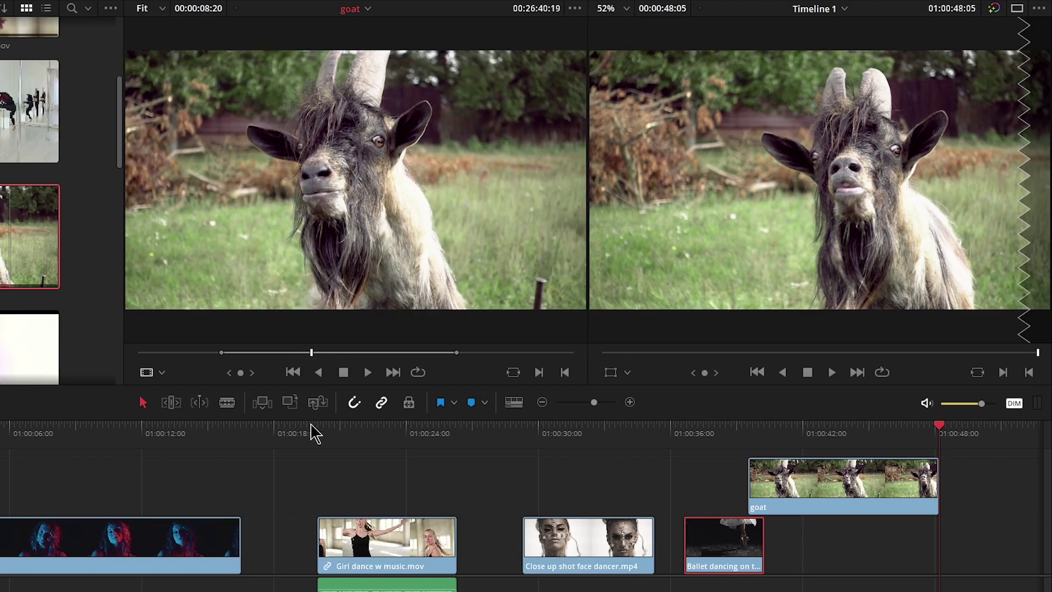
pyautogui.scroll(4, 92, 287)
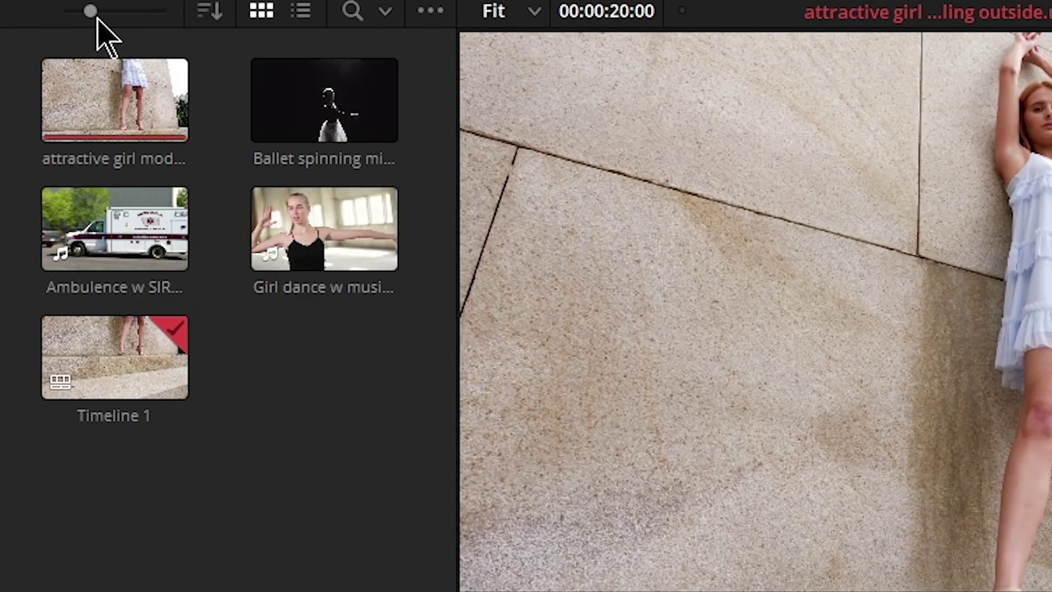
# Enlarge the media pool thumbnails in the io in media pool project and show the full clip audio waveform in the source viewer
pyautogui.moveTo(91, 11); pyautogui.dragTo(145, 11)
pyautogui.moveTo(448, 164); pyautogui.dragTo(434, 435)
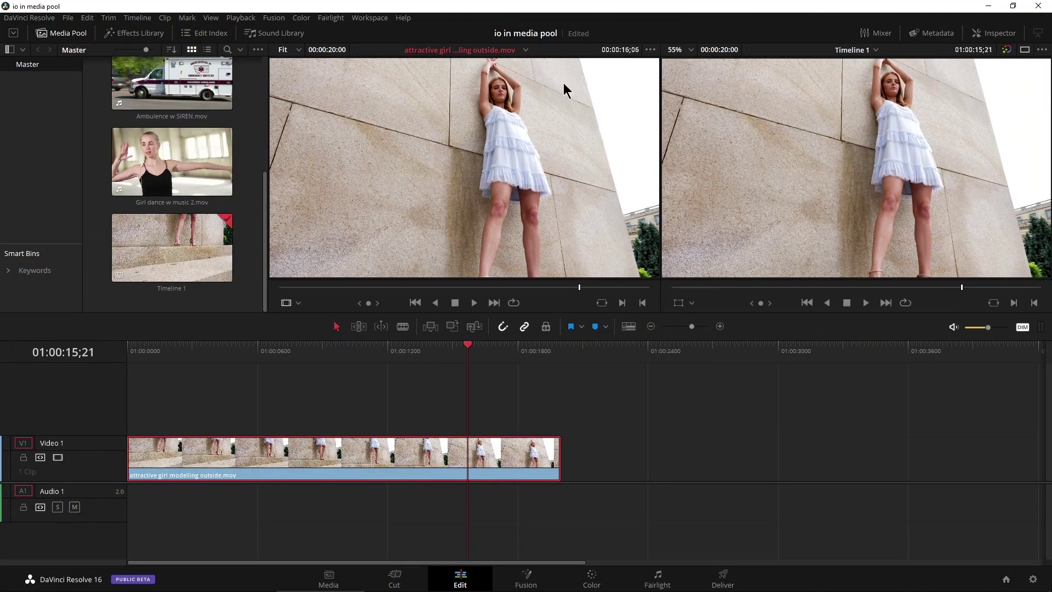
pyautogui.click(652, 50)
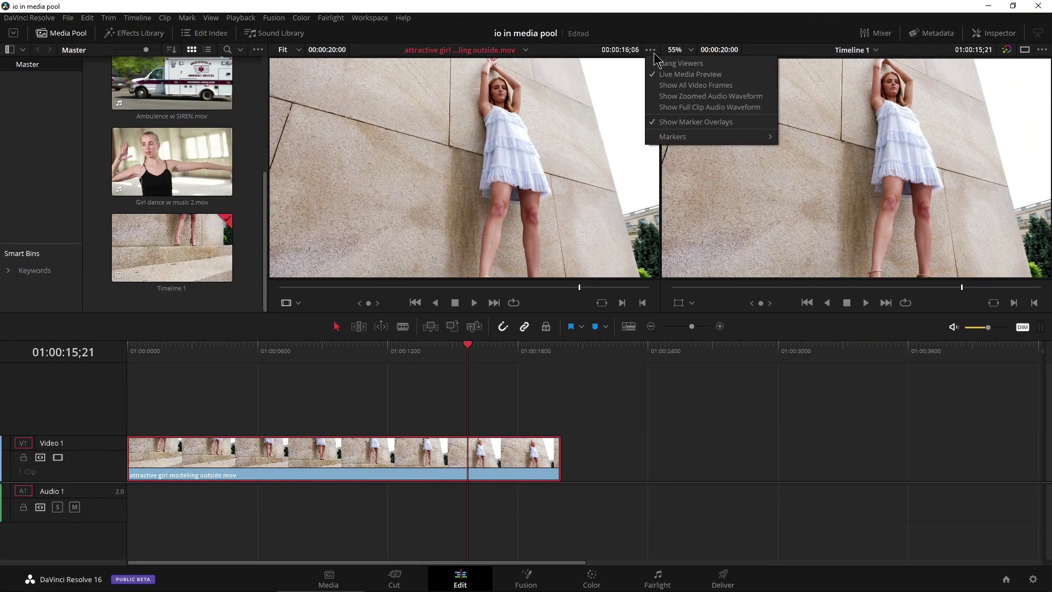
pyautogui.click(709, 108)
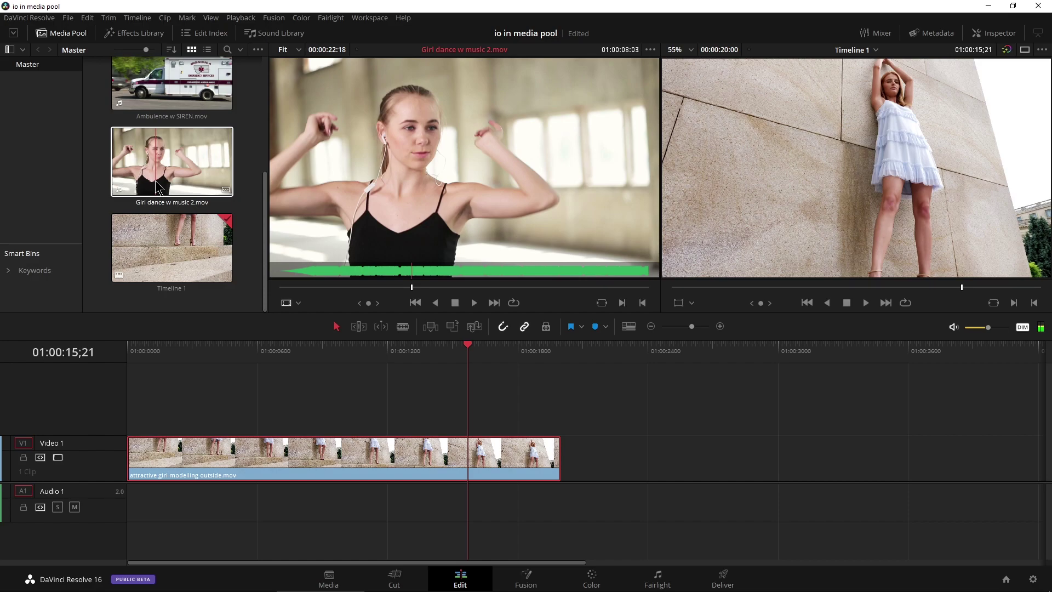
# Mark Girl dance w music 2.mov from 01:00:08:03 to 01:00:16:14 and place that range on the timeline after the modelling clip
pyautogui.press('i')
pyautogui.press('o')
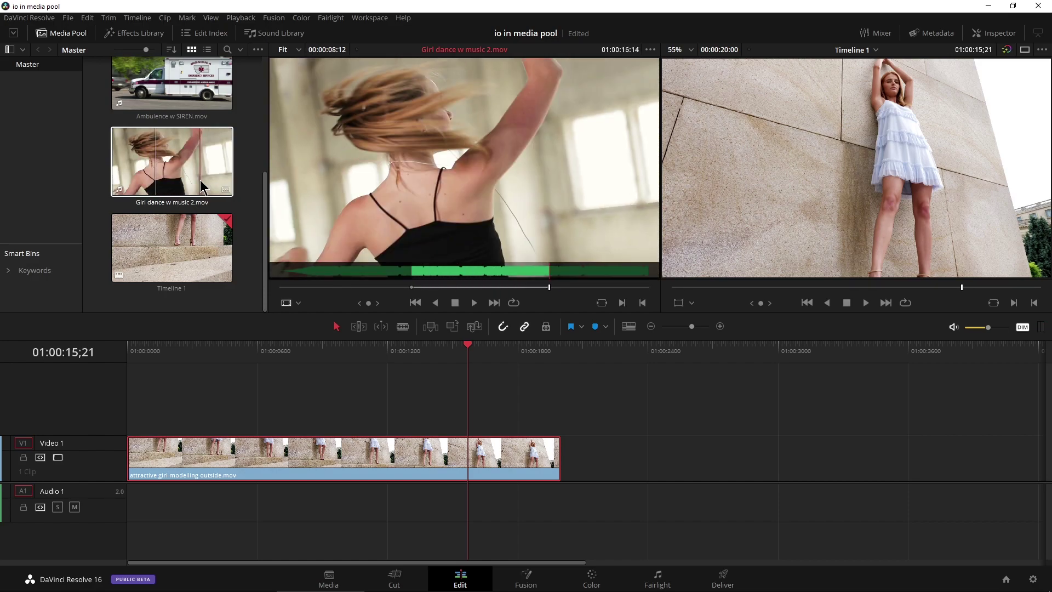
pyautogui.moveTo(202, 187); pyautogui.dragTo(579, 457)
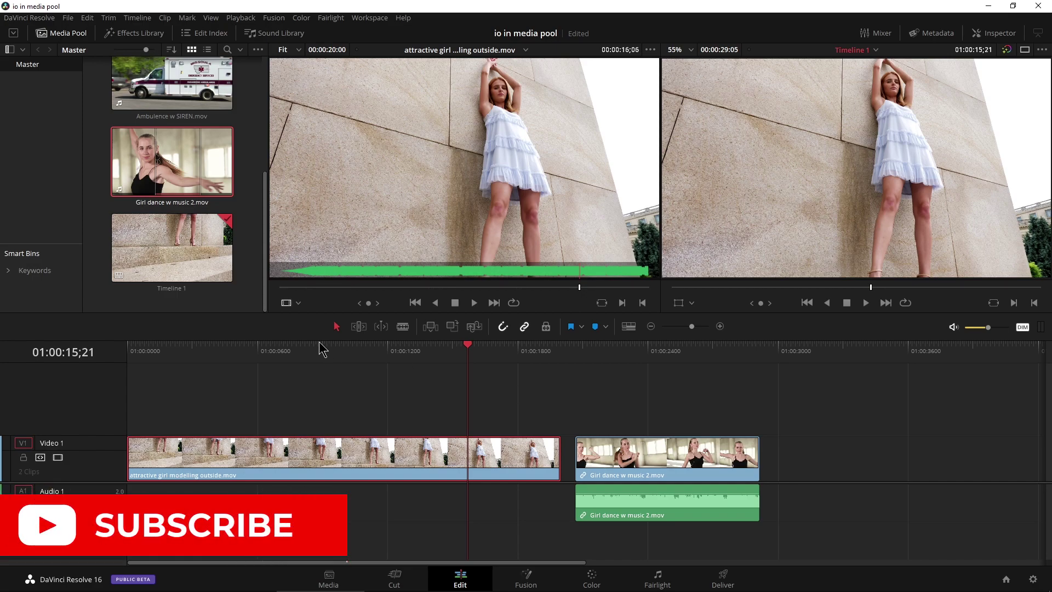
# Mark an in point on Ballet spinning mid shot slow mo.mov in the media pool and skim through the clip
pyautogui.scroll(5, 247, 260)
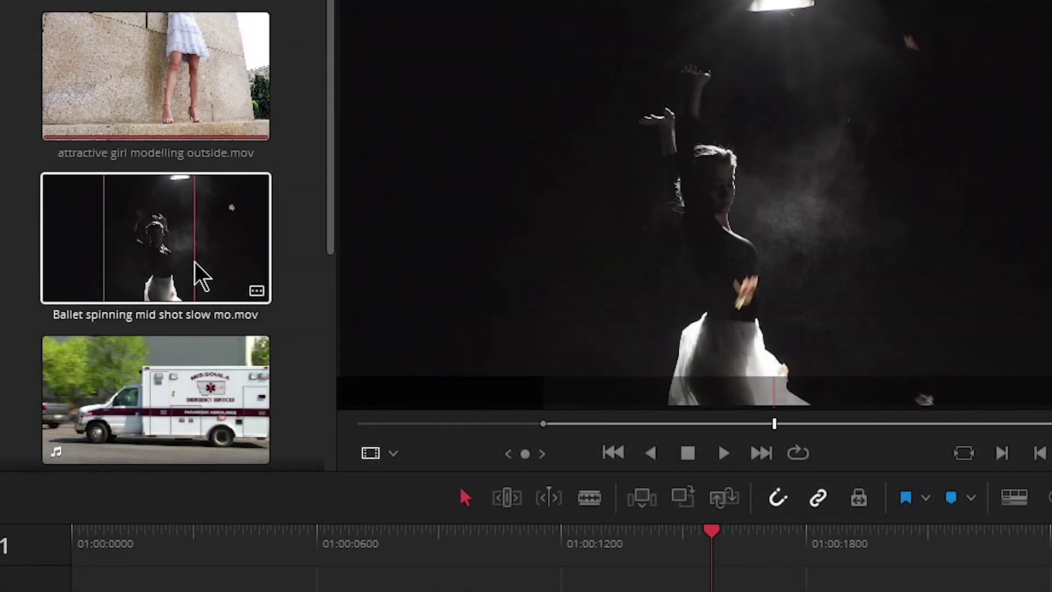
pyautogui.moveTo(167, 243); pyautogui.dragTo(547, 349)
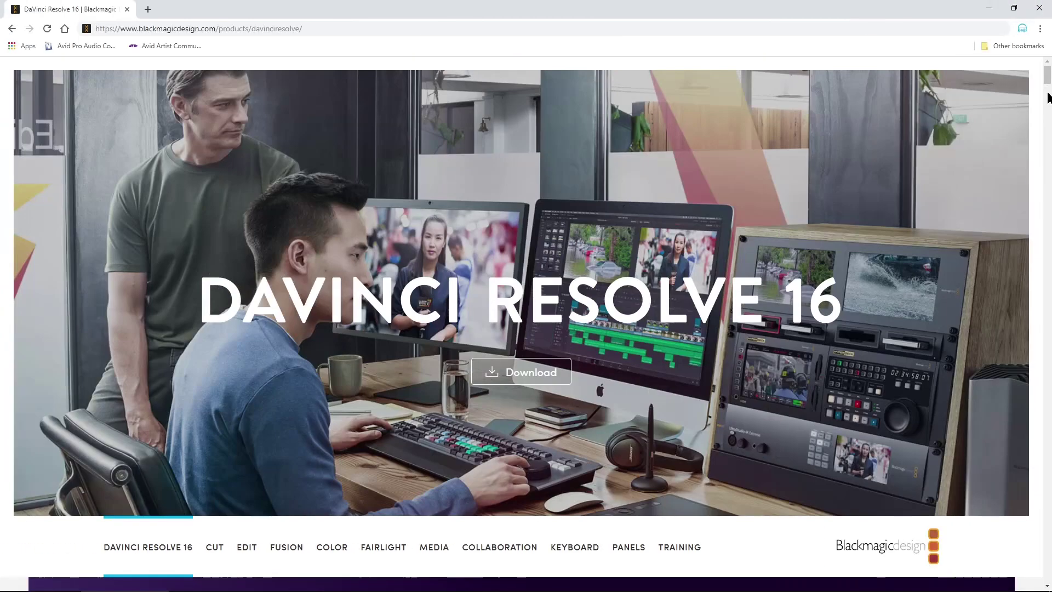
# Switch to the DaVinci Resolve 16 product page in the browser and find the download options for the free and Studio versions
pyautogui.moveTo(1048, 79); pyautogui.dragTo(1019, 572)
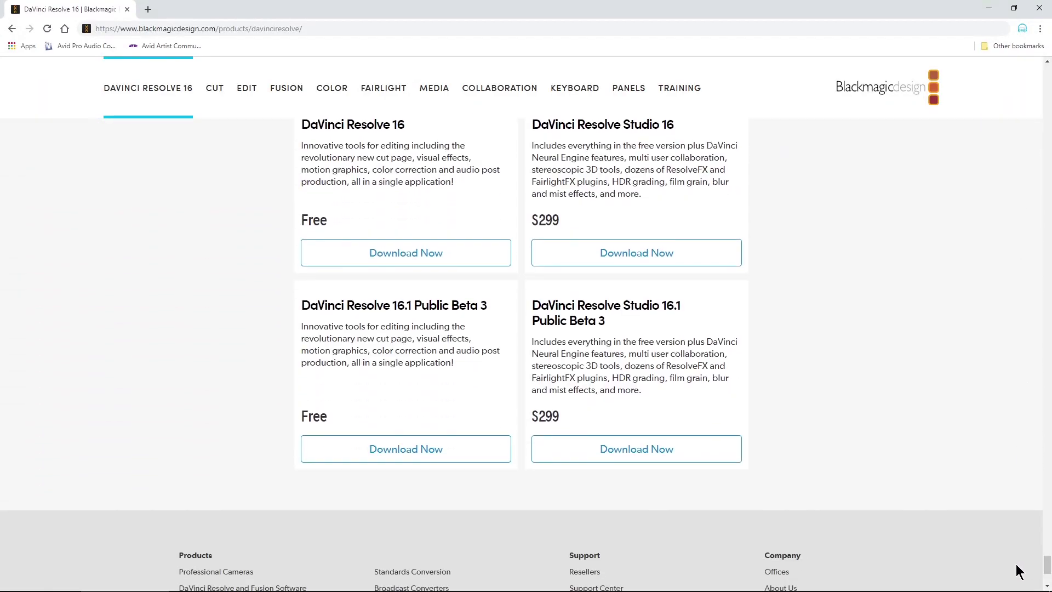